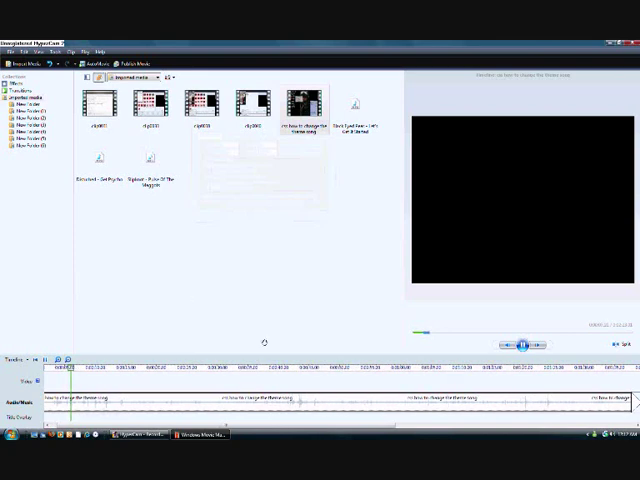
# Show the desktop, then move the Counter-Strike: Source shortcut out and back into place.
pyautogui.press('super+d')
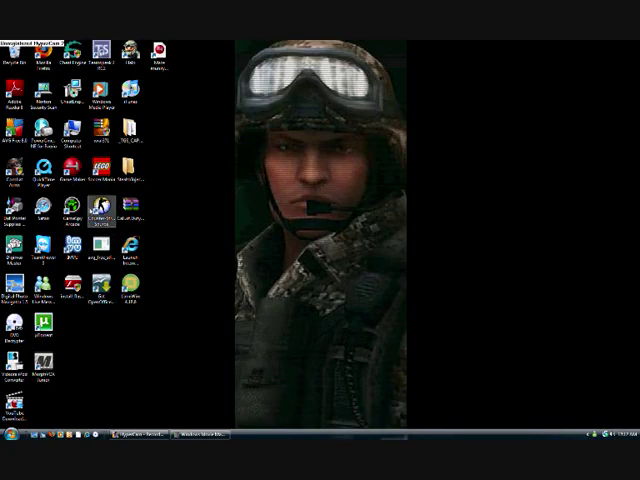
pyautogui.moveTo(203, 200)
pyautogui.mouseDown()
pyautogui.moveTo(131, 248)
pyautogui.moveTo(276, 225)
pyautogui.mouseUp()
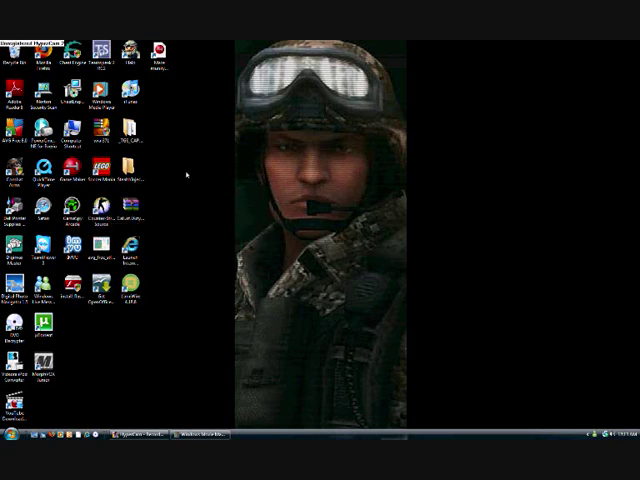
pyautogui.moveTo(100, 210); pyautogui.dragTo(305, 210)
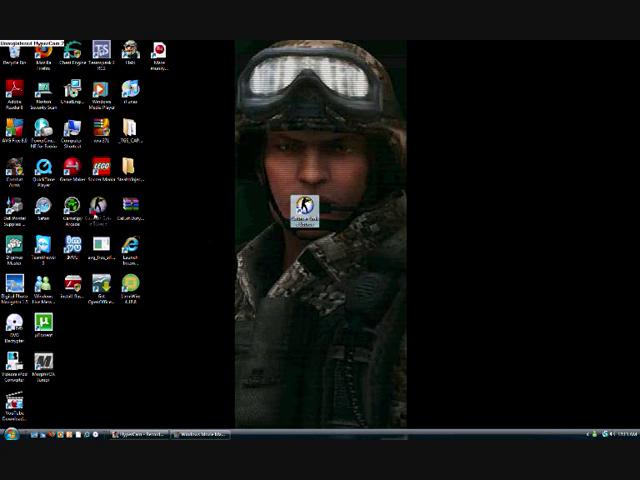
pyautogui.moveTo(305, 210); pyautogui.dragTo(100, 210)
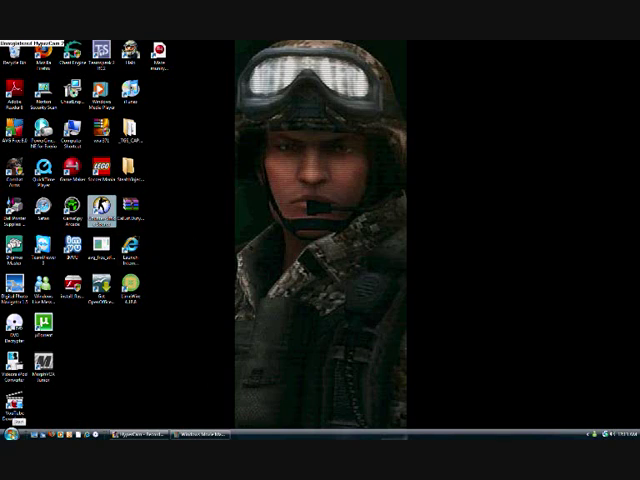
# Browse from Computer to C:\Program Files\Counter-Strike Source\cstrike\sound\ui.
pyautogui.click(12, 434)
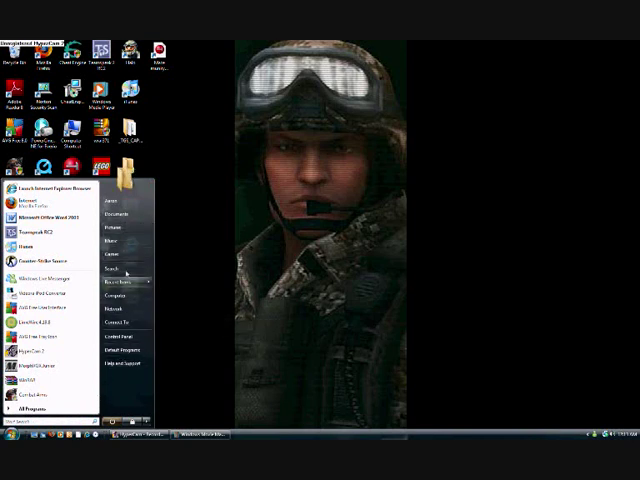
pyautogui.click(116, 294)
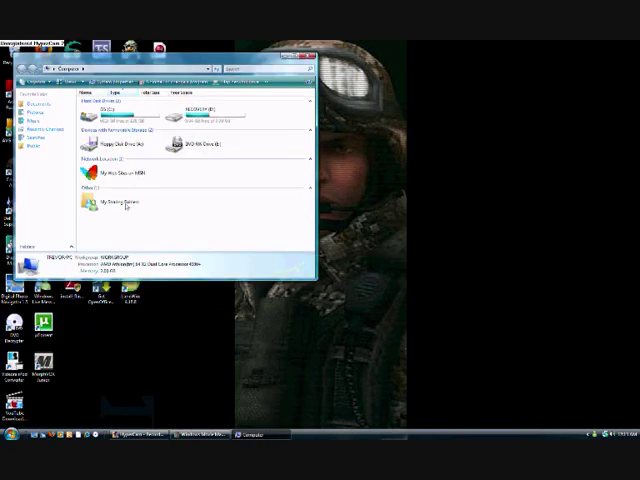
pyautogui.doubleClick(112, 113)
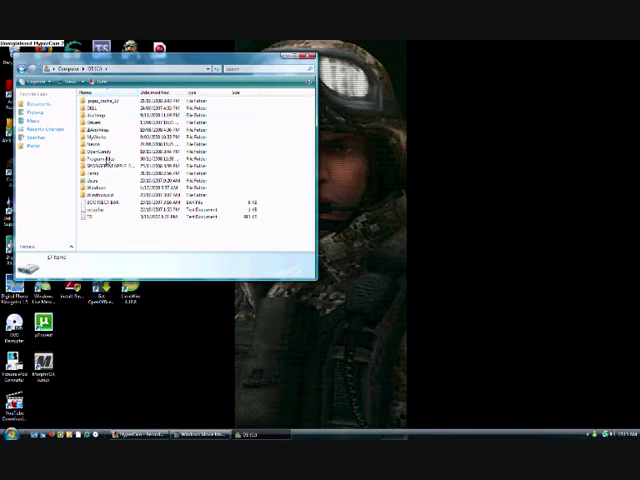
pyautogui.doubleClick(103, 160)
pyautogui.doubleClick(100, 147)
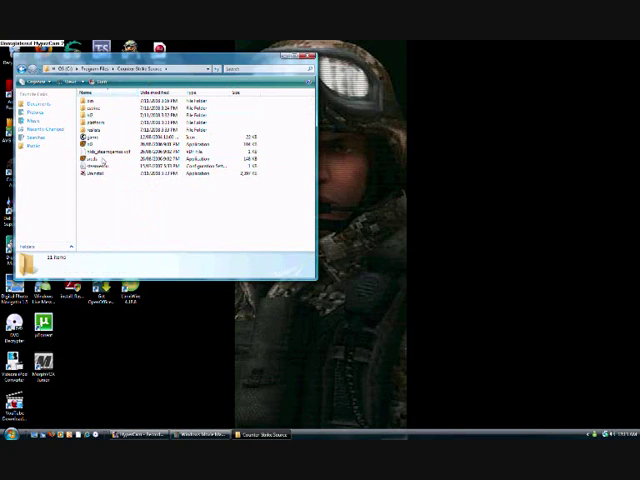
pyautogui.doubleClick(92, 145)
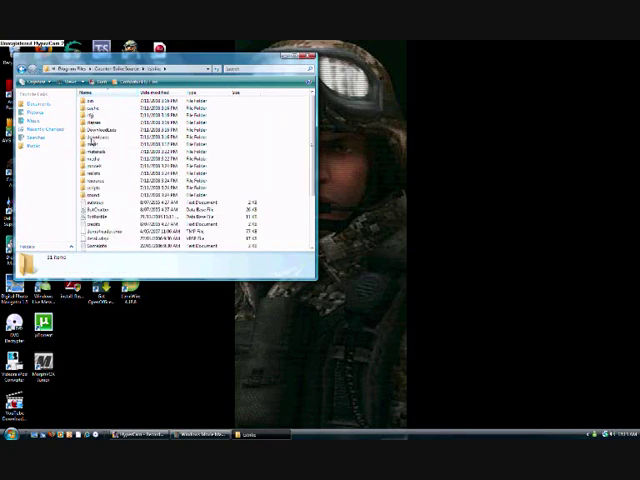
pyautogui.doubleClick(95, 180)
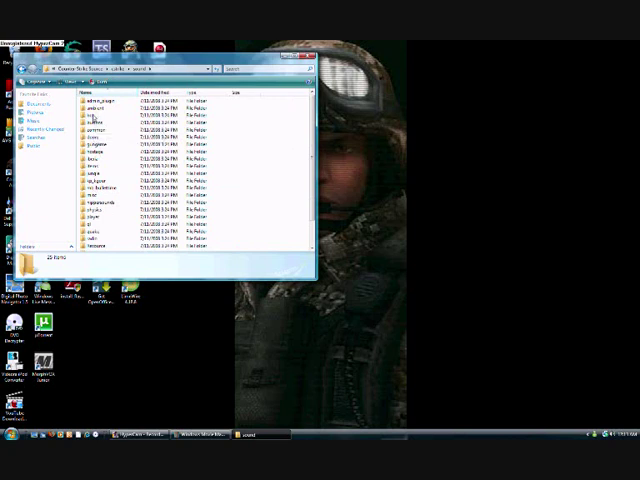
pyautogui.scroll(-2, 97, 122)
pyautogui.press('BackSpace')
pyautogui.doubleClick(95, 180)
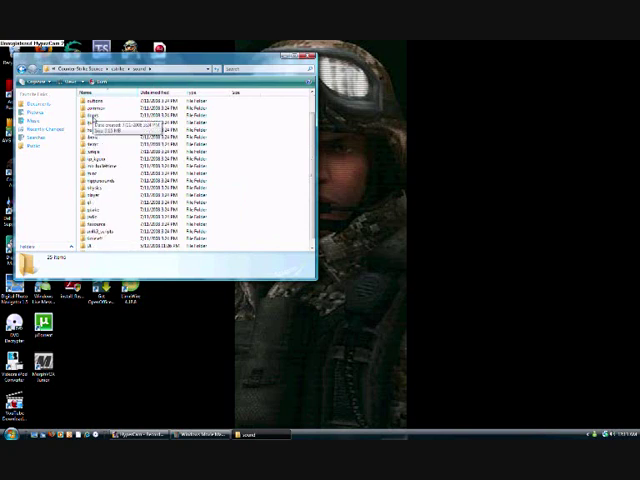
pyautogui.scroll(-3, 95, 120)
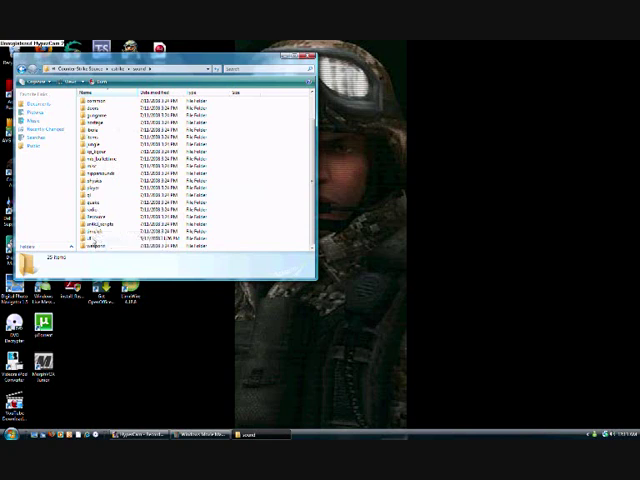
pyautogui.doubleClick(92, 243)
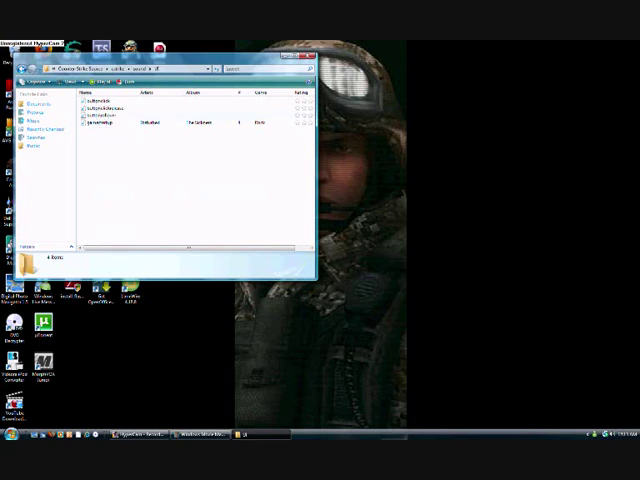
# Open Documents\LimeWire\Saved, drag a song MP3 to the ui folder, and move the window right.
pyautogui.press('super')
pyautogui.click(123, 219)
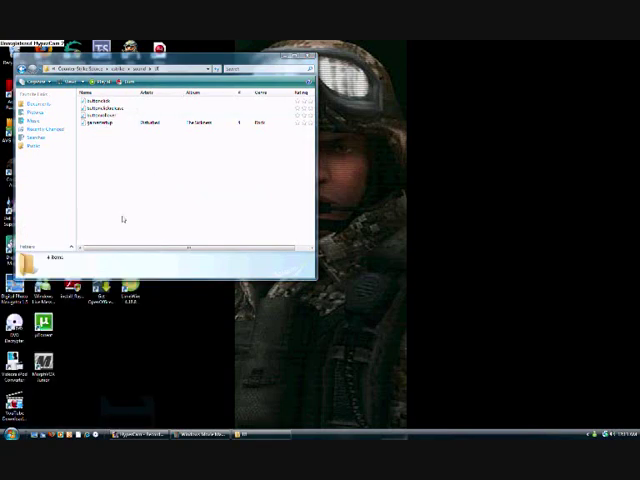
pyautogui.doubleClick(115, 236)
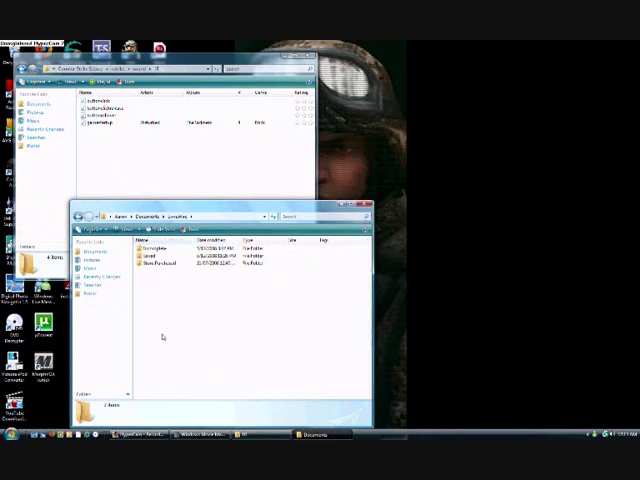
pyautogui.doubleClick(150, 256)
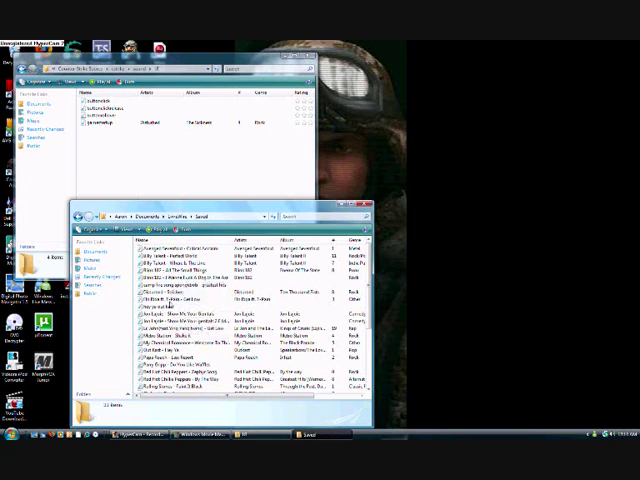
pyautogui.scroll(-4, 170, 300)
pyautogui.scroll(-3, 170, 300)
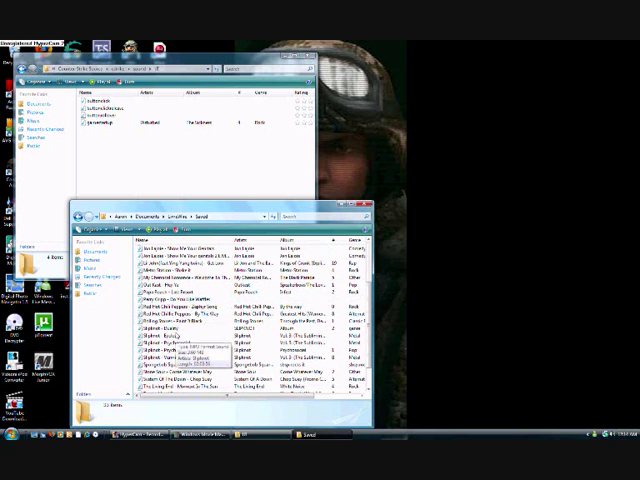
pyautogui.scroll(4, 170, 330)
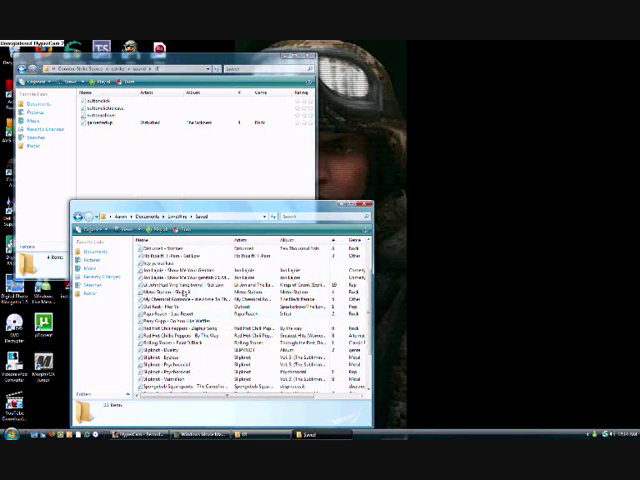
pyautogui.scroll(4, 170, 320)
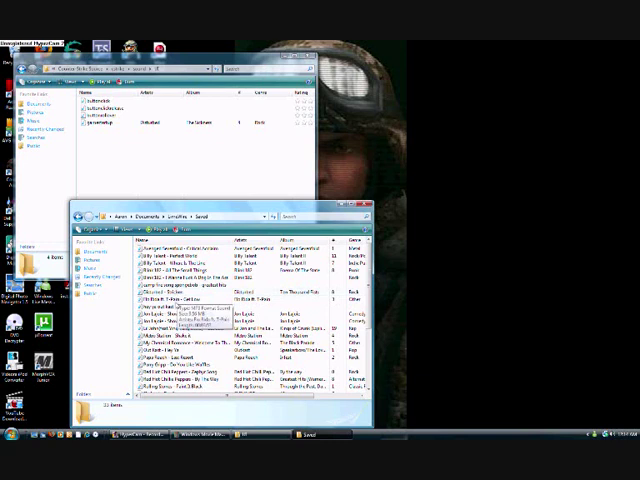
pyautogui.scroll(-4, 178, 300)
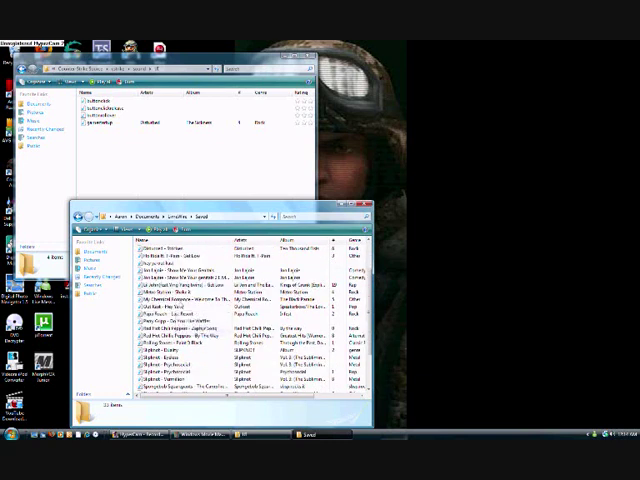
pyautogui.moveTo(175, 308); pyautogui.dragTo(150, 140)
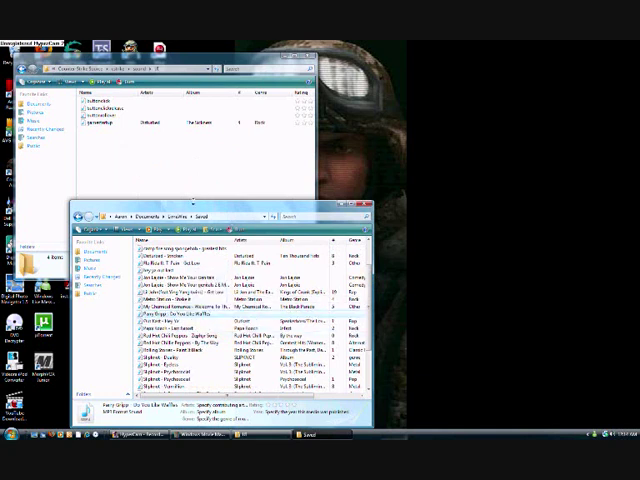
pyautogui.moveTo(230, 208); pyautogui.dragTo(295, 215)
# Rename the Disturbed track in the ui folder to 'gamestartup' through its Properties.
pyautogui.rightClick(100, 122)
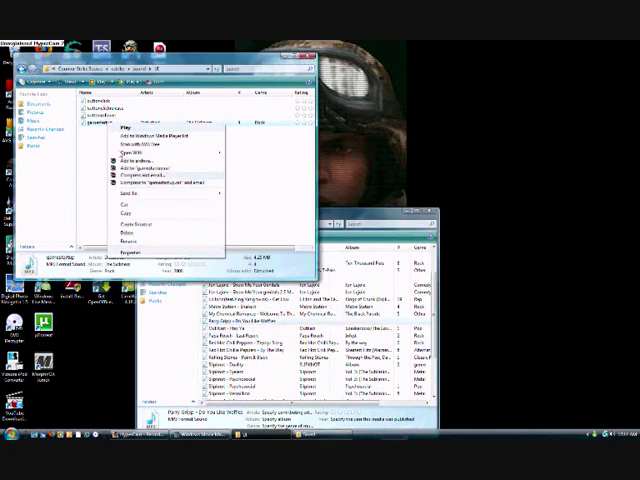
pyautogui.click(145, 250)
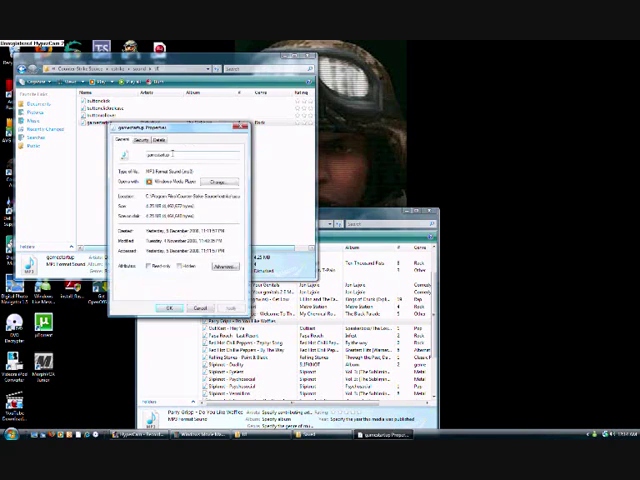
pyautogui.doubleClick(155, 155)
pyautogui.press('BackSpace')
pyautogui.write('a')
pyautogui.click(170, 307)
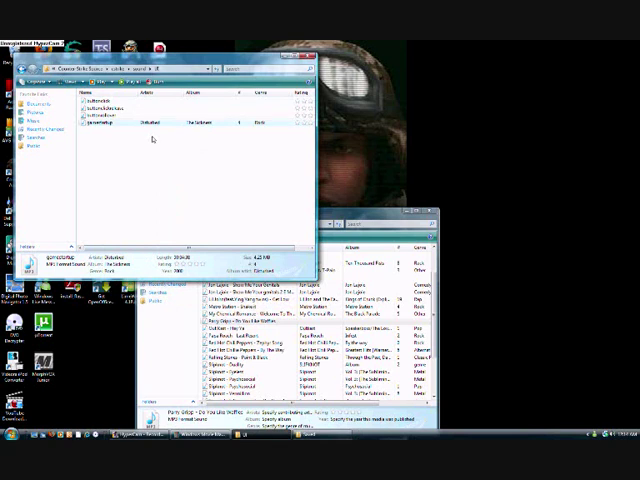
# Close the ui and Saved Explorer windows.
pyautogui.click(310, 58)
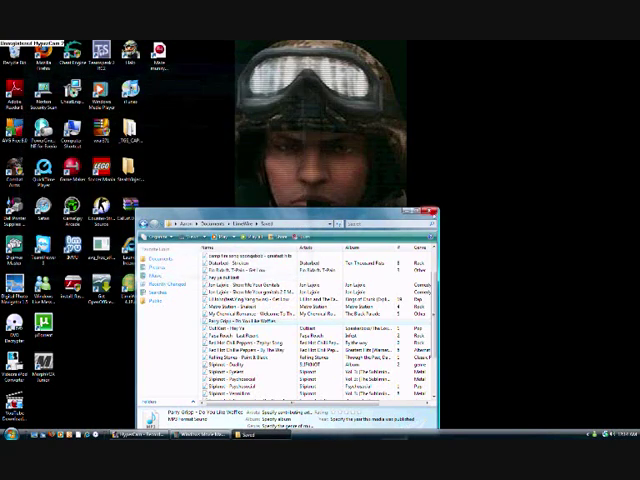
pyautogui.click(430, 214)
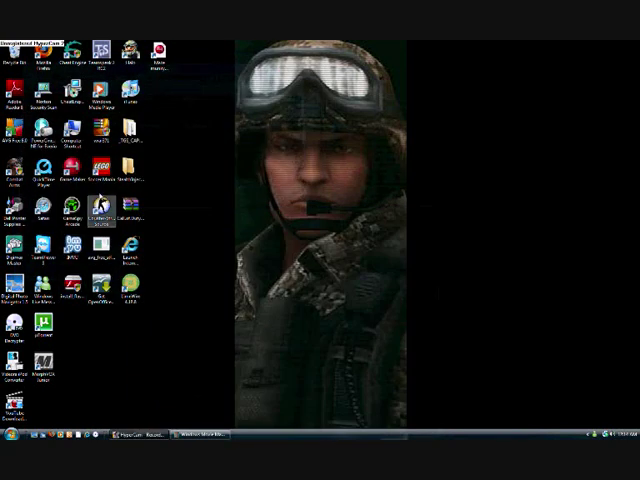